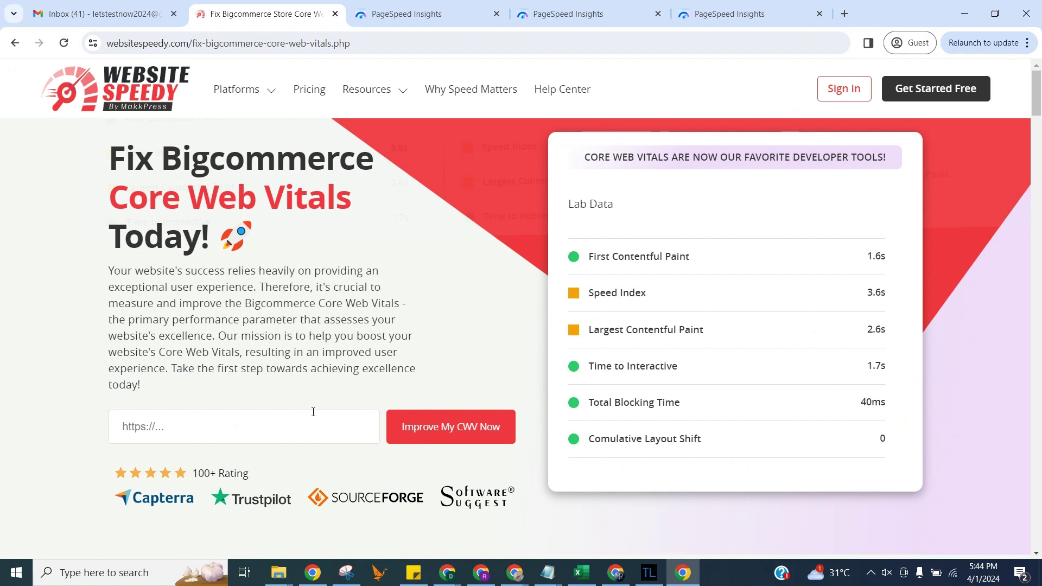
type("https://www.fishingtackleshop.com.au/")
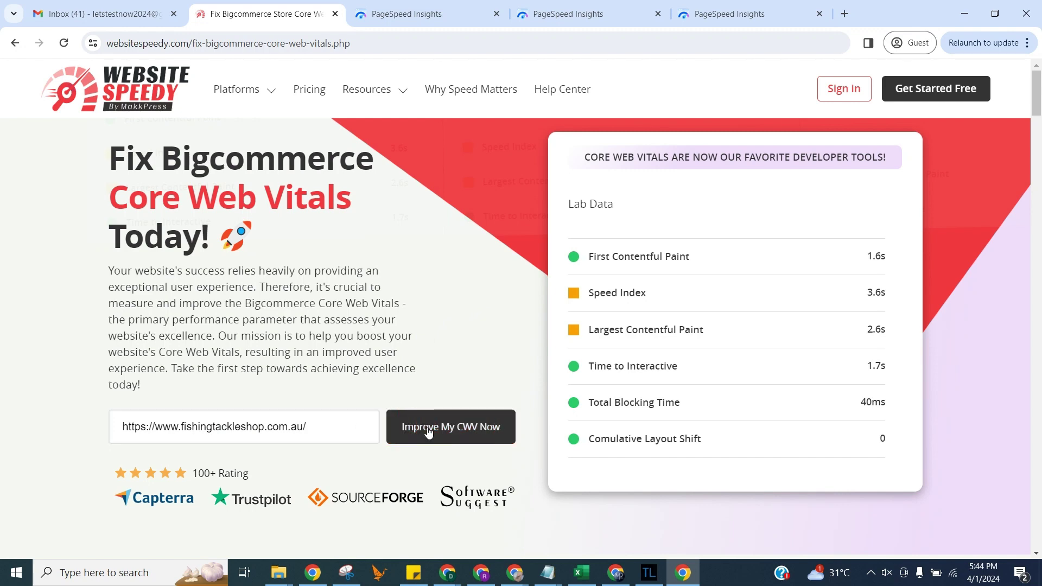
Step: Submit the fishing tackle store's URL and sign up with name, email and password
left_click(430, 430)
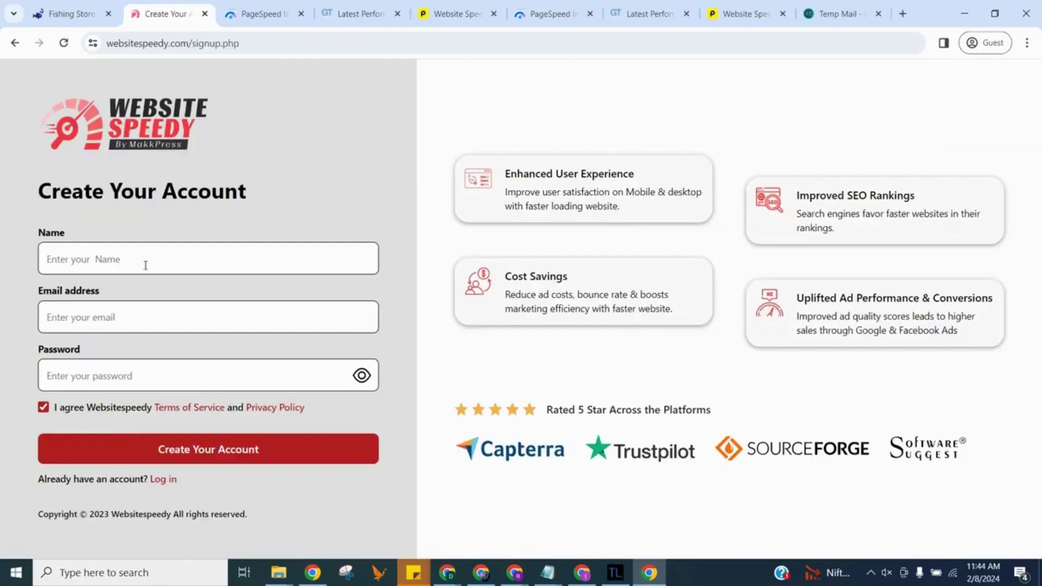
left_click(144, 260)
type("David")
left_click(175, 317)
left_click(145, 374)
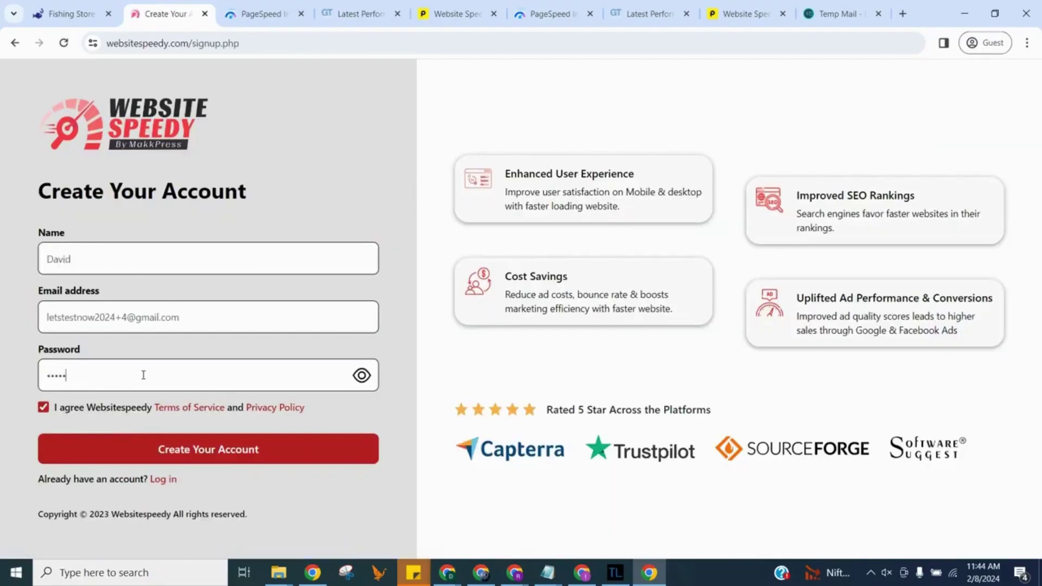
key("Return")
Step: Complete the onboarding questions with Bigcommerce as platform, the store URL, and Google
left_click(624, 231)
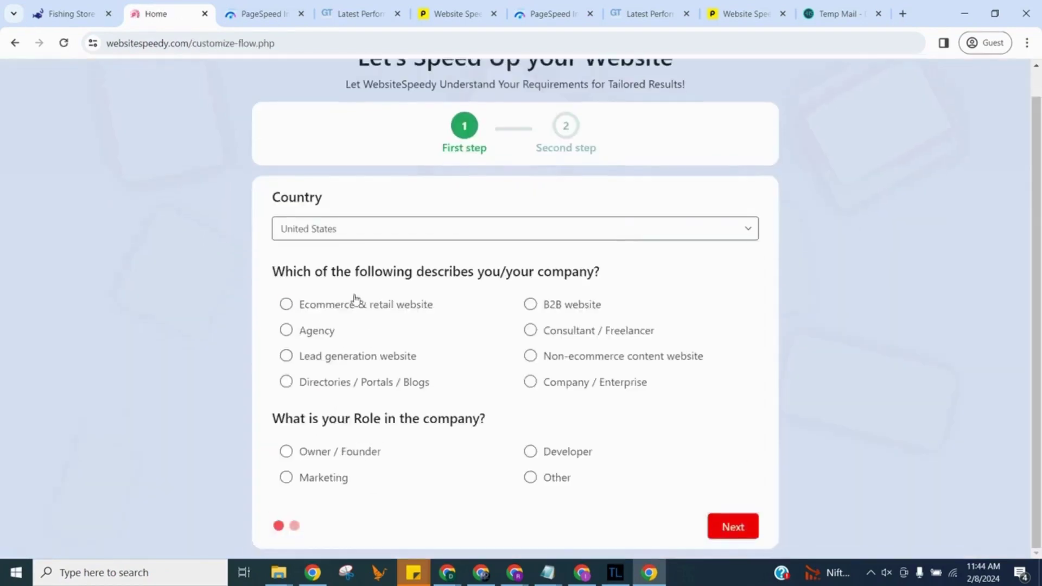
left_click(531, 229)
left_click(447, 429)
type("https://www.fishingtackleshop.com.au")
key("Tab")
type("Google")
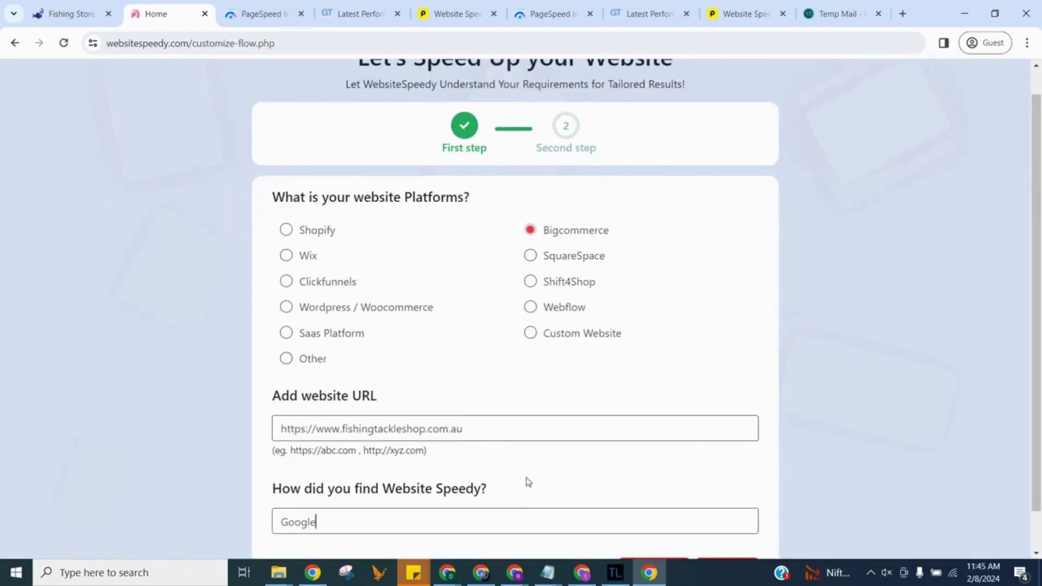
key("Return")
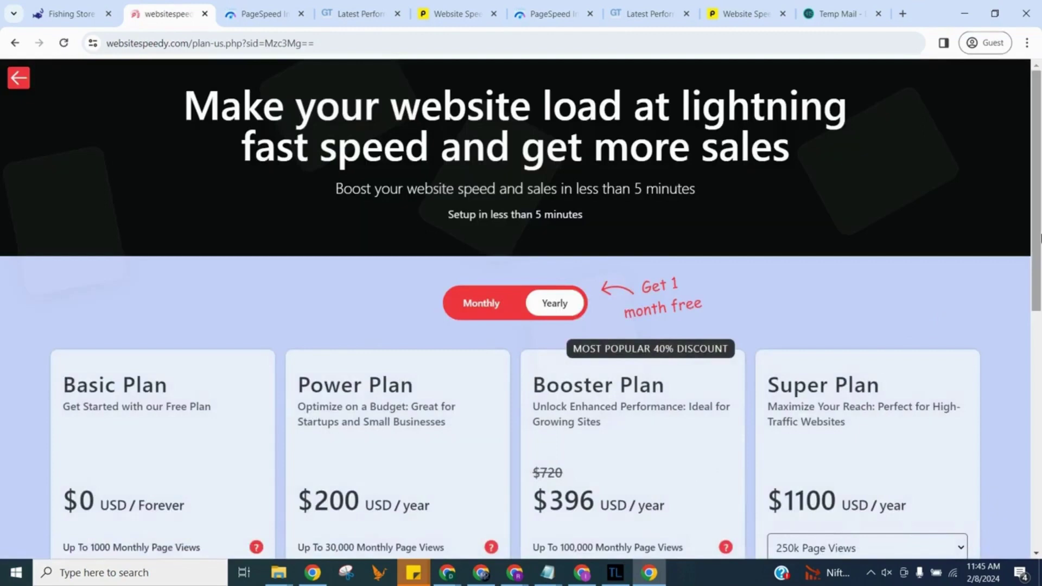
left_click_drag(1036, 248, 1025, 335)
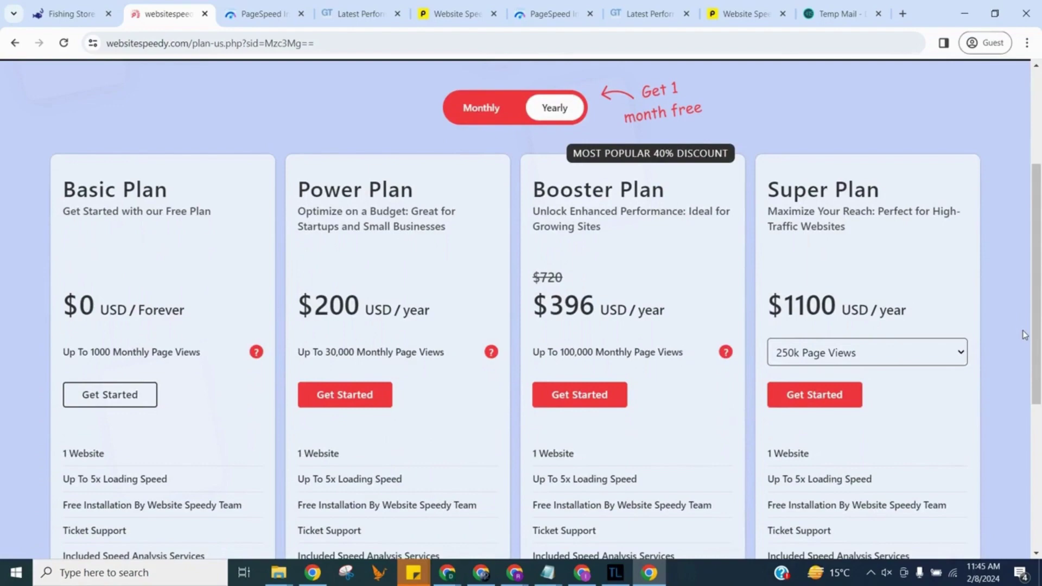
Step: Choose Get Started on the free Basic Plan, opening the dashboard with desktop 55, mobile 39
left_click(138, 395)
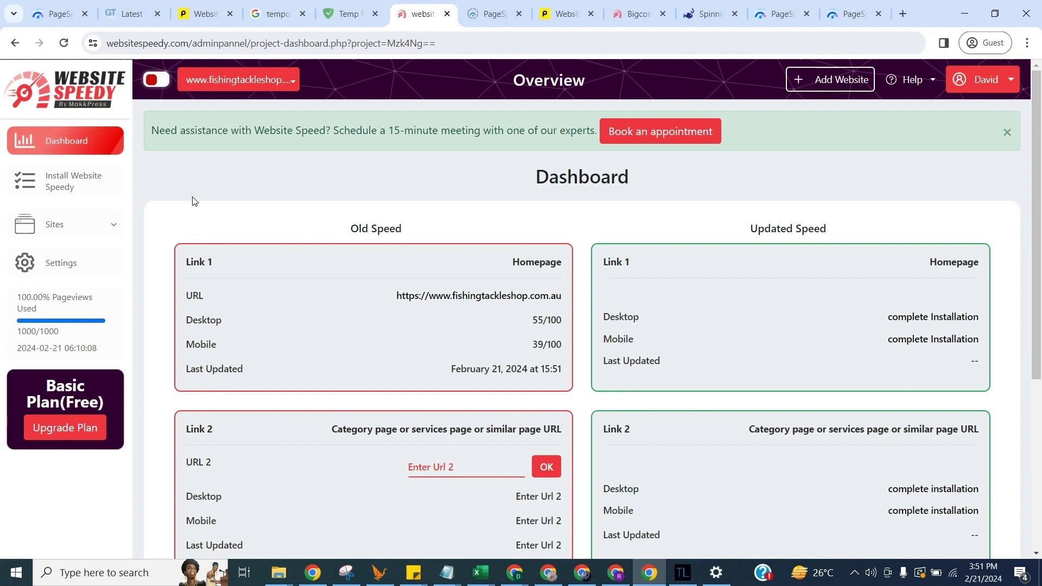
Step: Open Install Website Speedy from the Sites menu in the sidebar
left_click(113, 224)
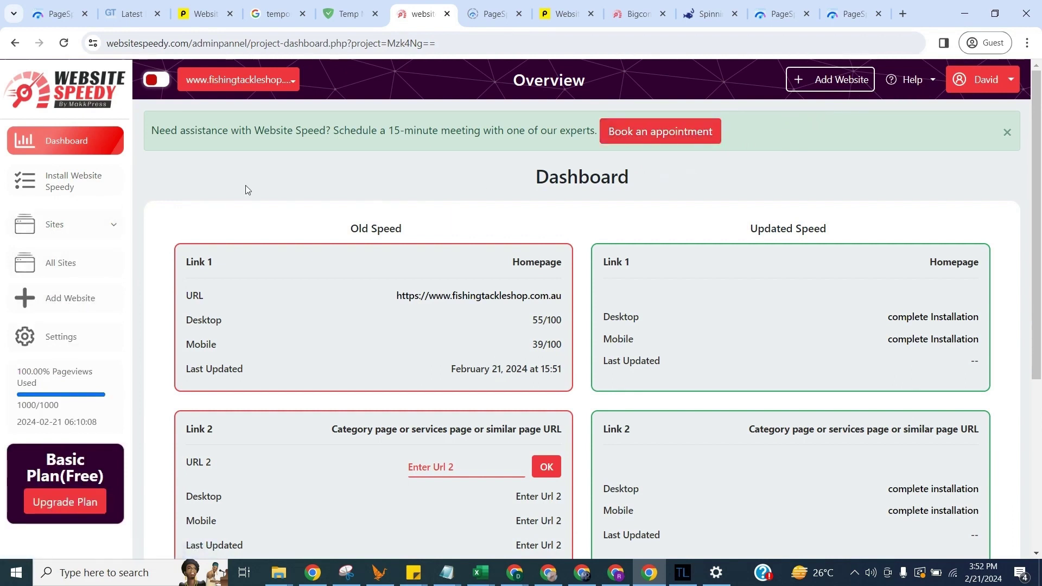
left_click(74, 191)
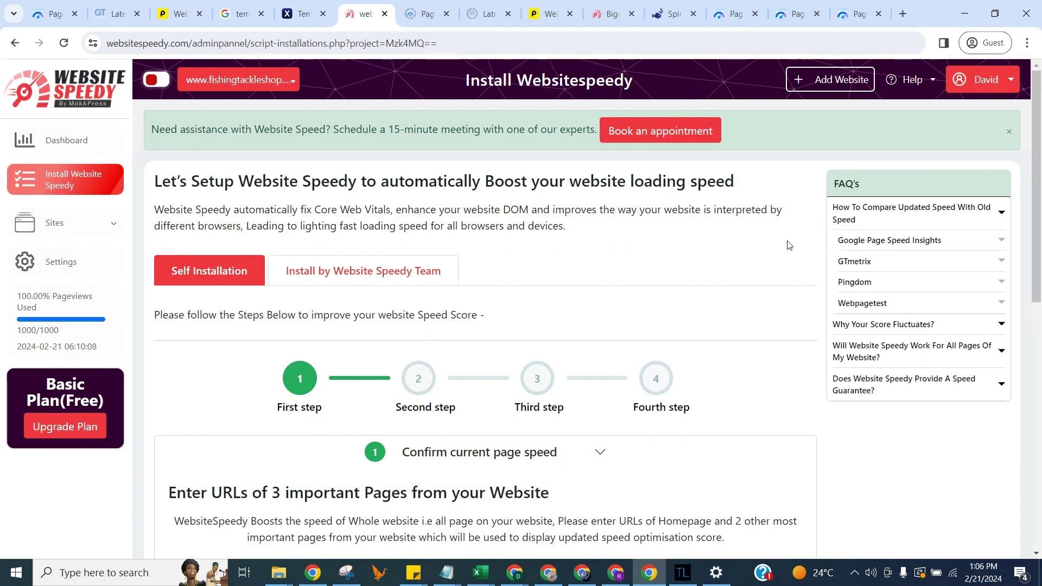
scroll(787, 243, "down", 3)
scroll(788, 250, "down", 1)
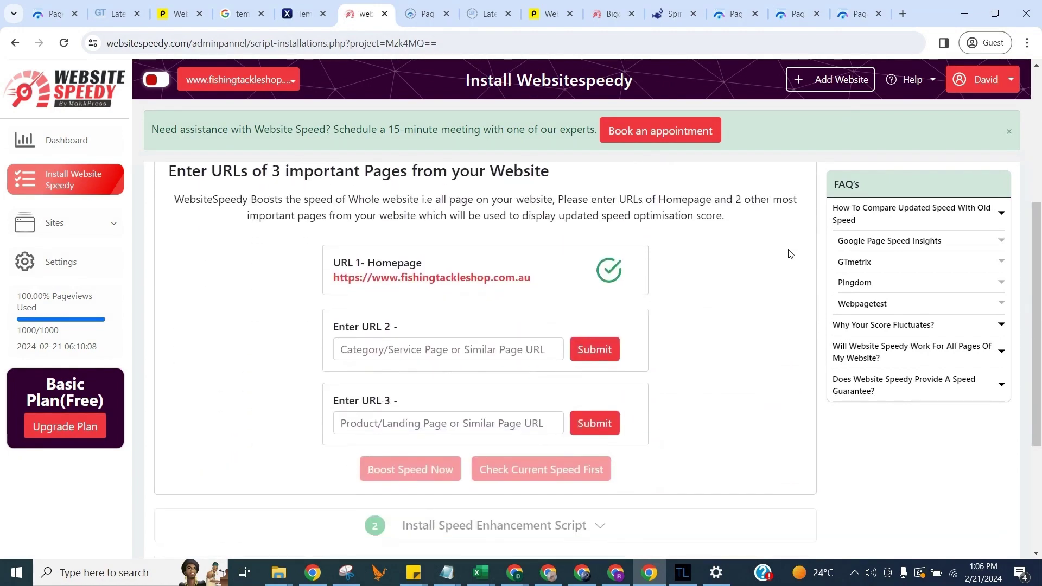
scroll(752, 272, "down", 1)
Step: Submit the spinning-reels category URL as URL 2 and the Penn Spinfisher URL as URL 3, then boost speed
left_click(492, 283)
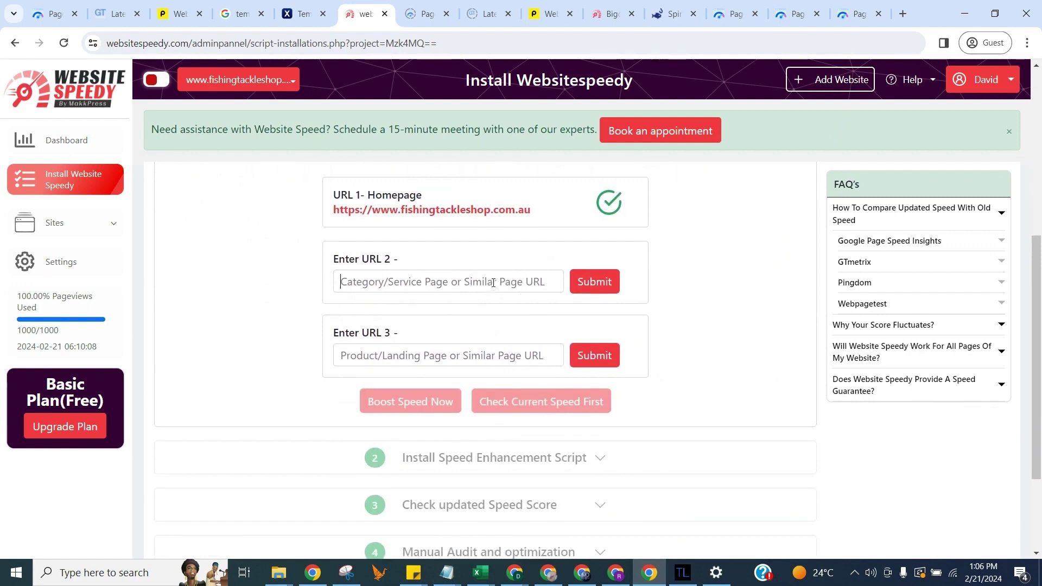
key("ctrl+v")
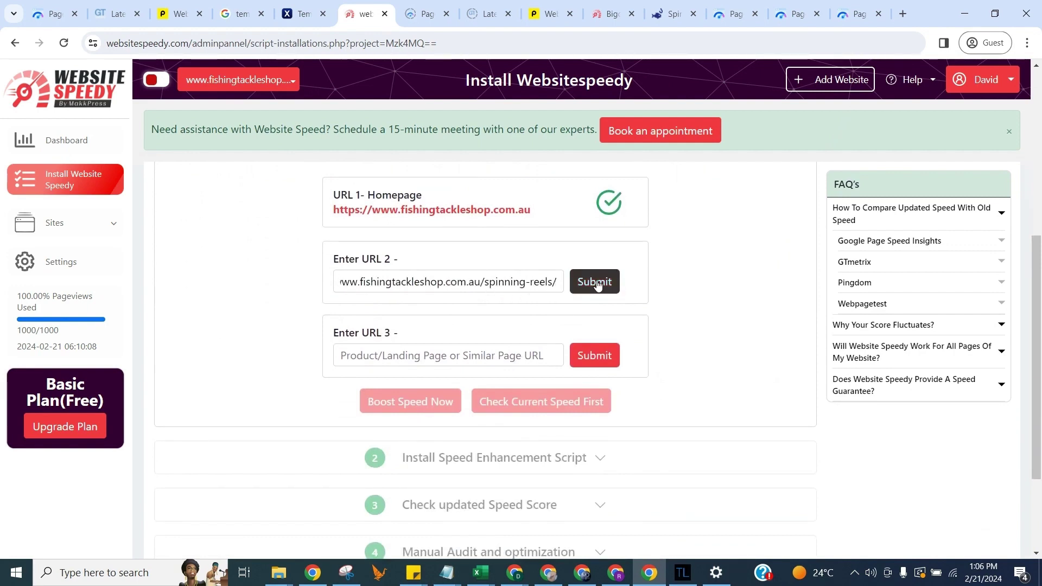
left_click(595, 282)
left_click(527, 362)
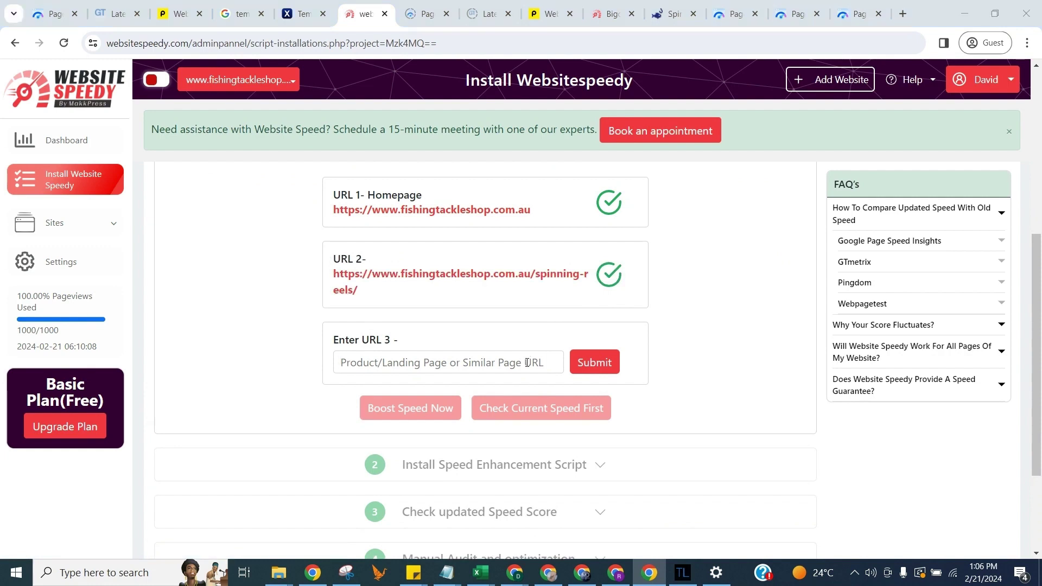
left_click(527, 362)
key("ctrl+v")
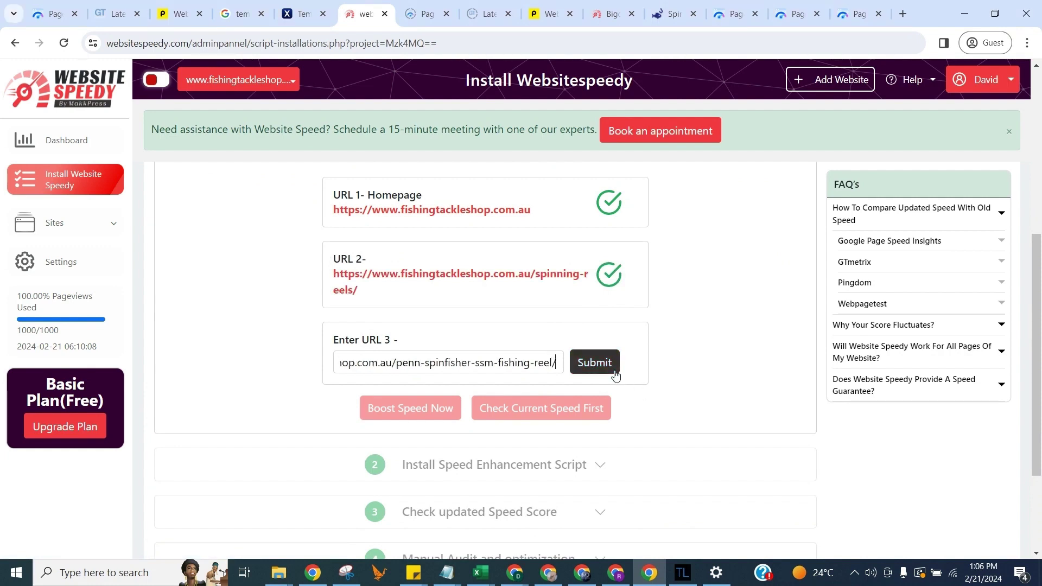
left_click(616, 374)
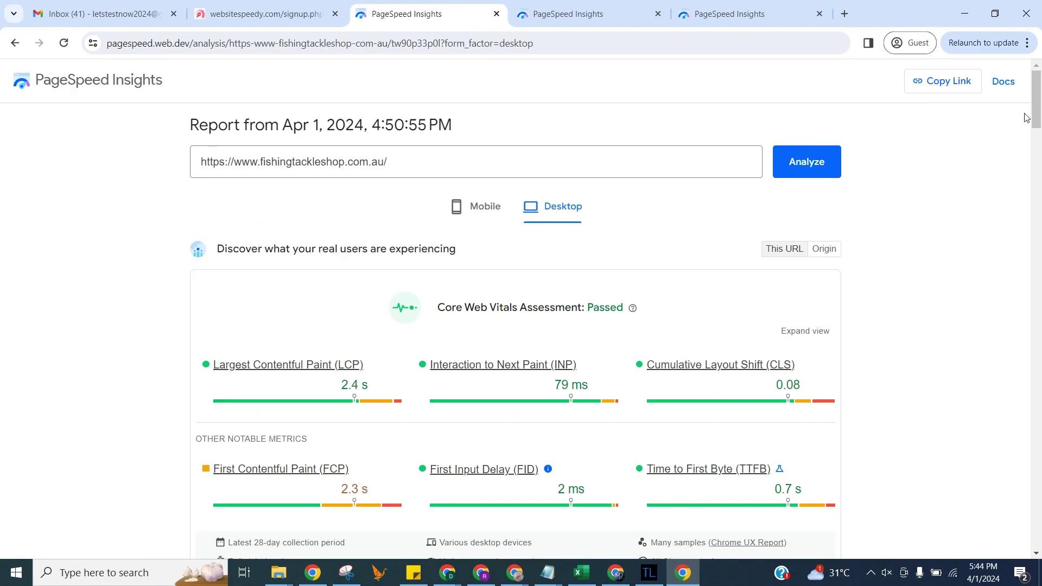
left_click_drag(1036, 115, 1028, 202)
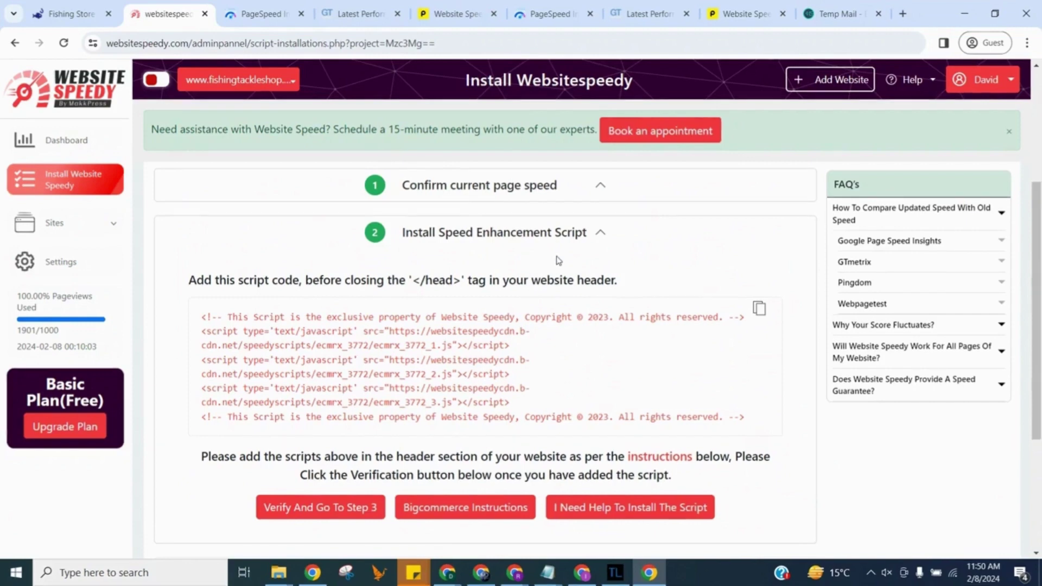
Step: Paste the copied Website Speedy script into the head of the theme's base.html
left_click(760, 308)
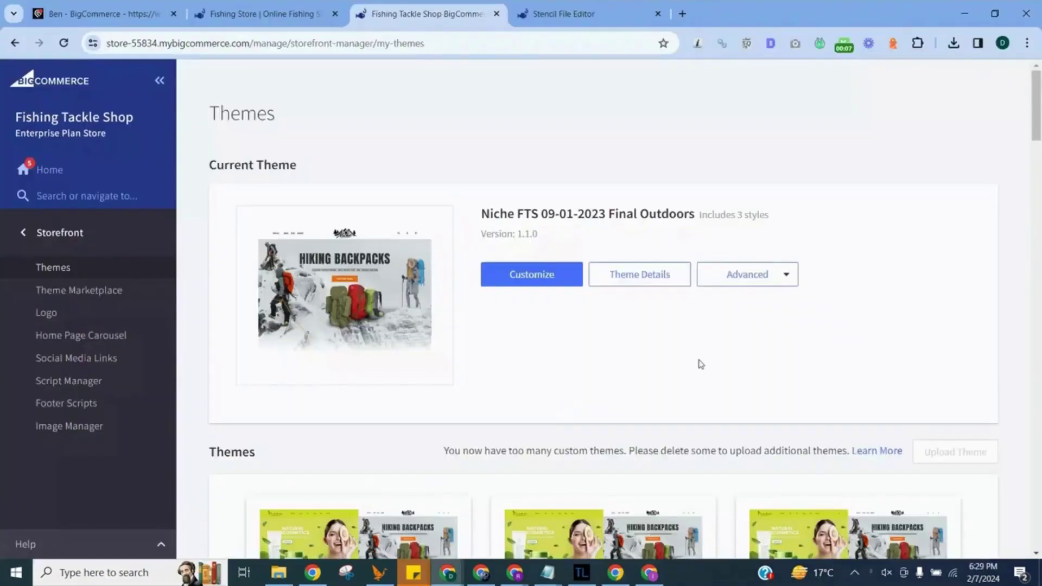
left_click(780, 281)
left_click(767, 308)
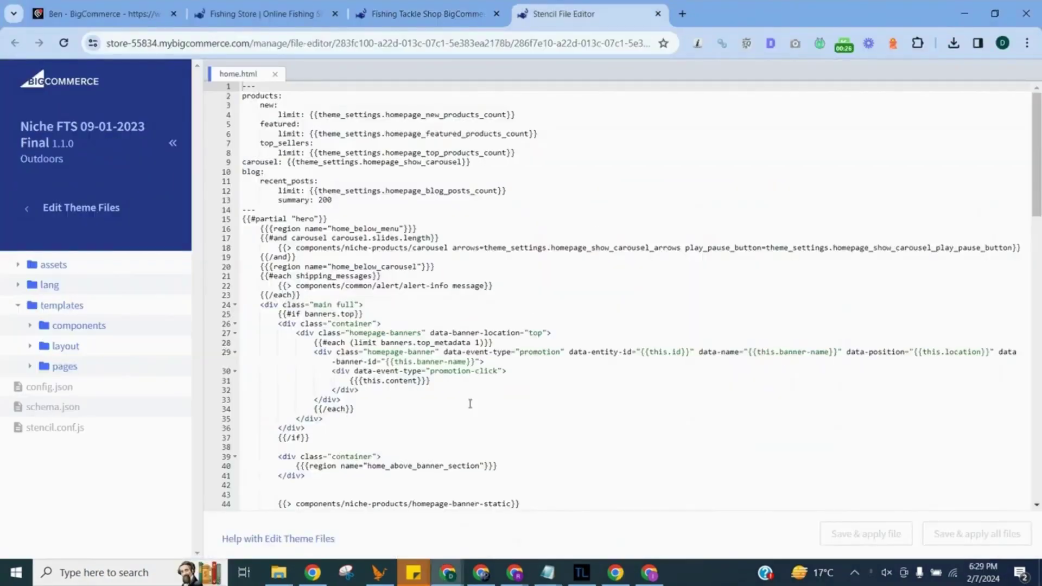
left_click(42, 351)
left_click(73, 407)
left_click(465, 274)
key("Return")
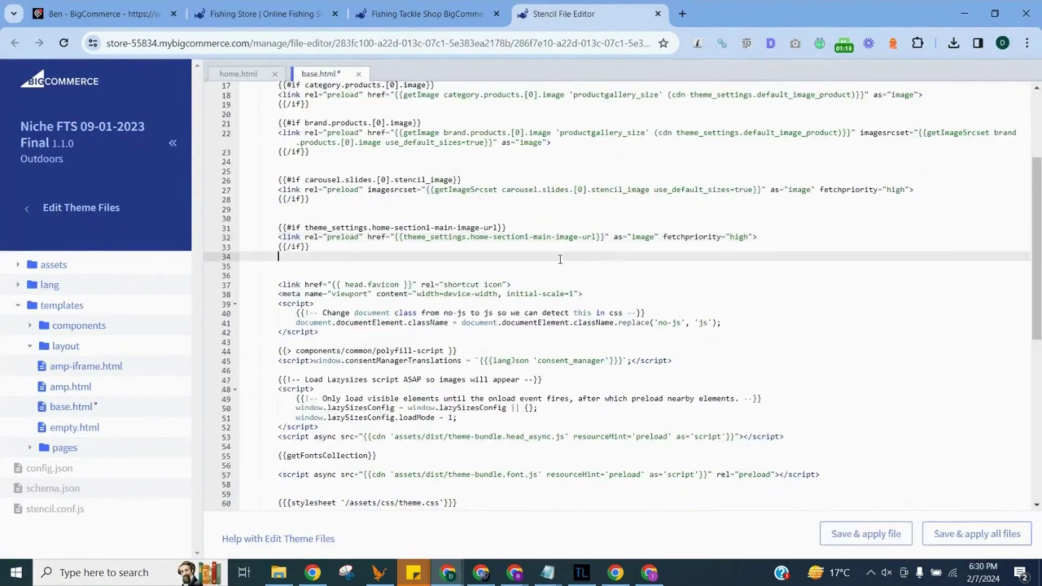
key("ctrl+v")
Step: Save and apply the theme change, then verify, showing desktop 85/100 versus old 44/100
left_click(978, 533)
left_click(616, 174)
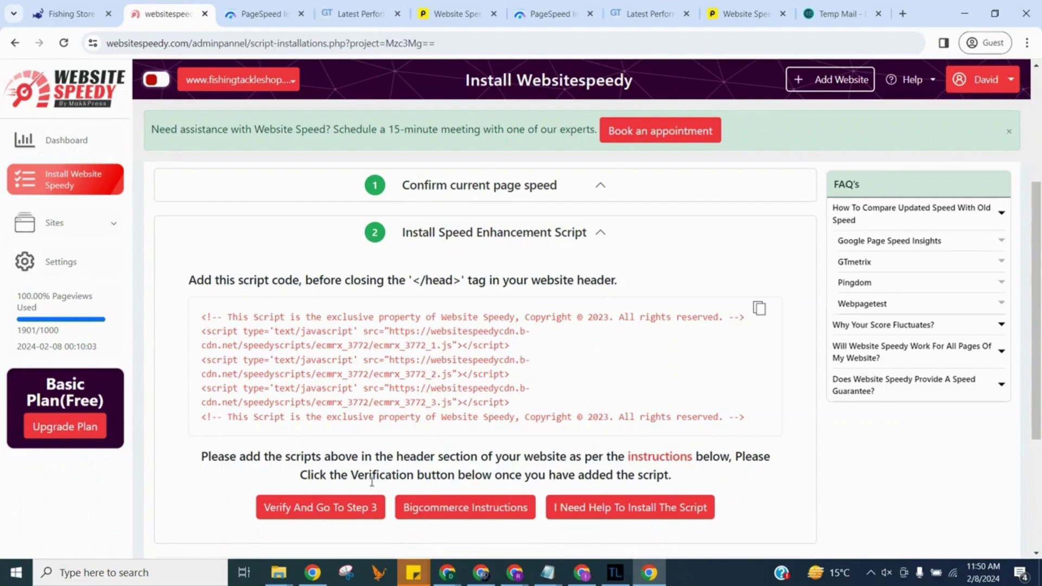
left_click(351, 507)
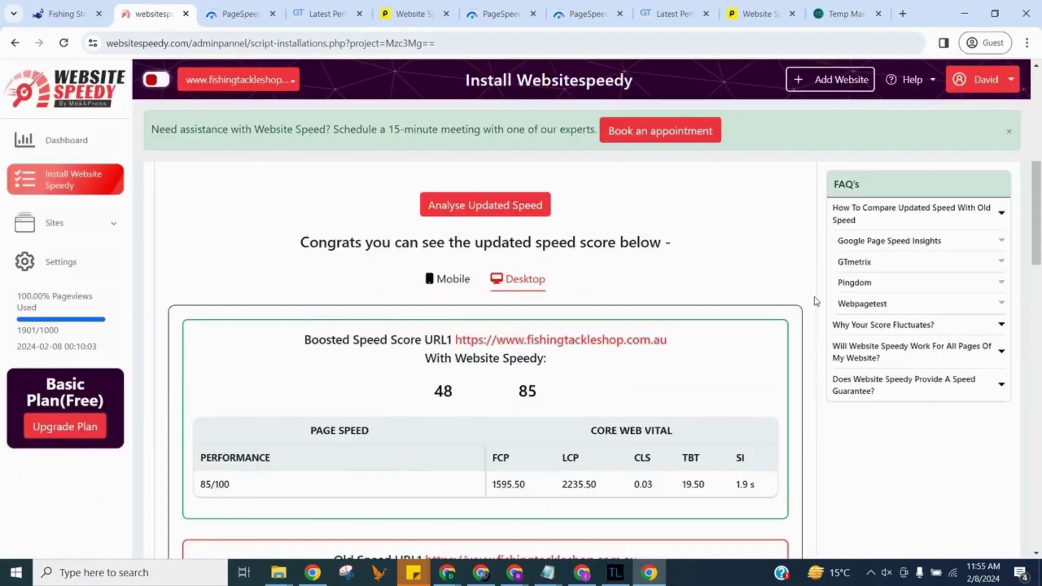
scroll(819, 303, "down", 3)
scroll(818, 304, "down", 2)
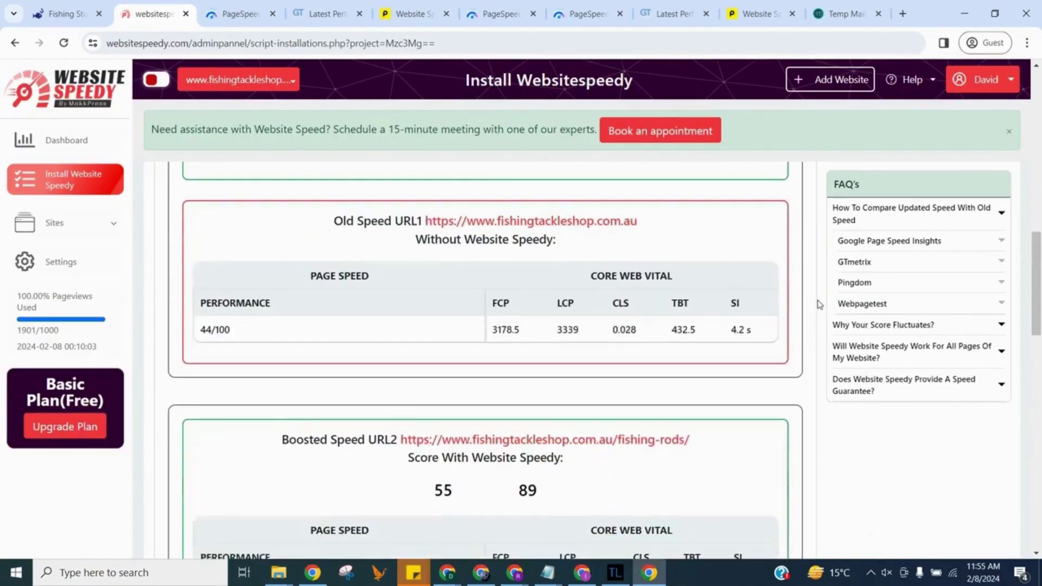
scroll(818, 304, "down", 1)
scroll(818, 304, "down", 2)
scroll(819, 304, "down", 1)
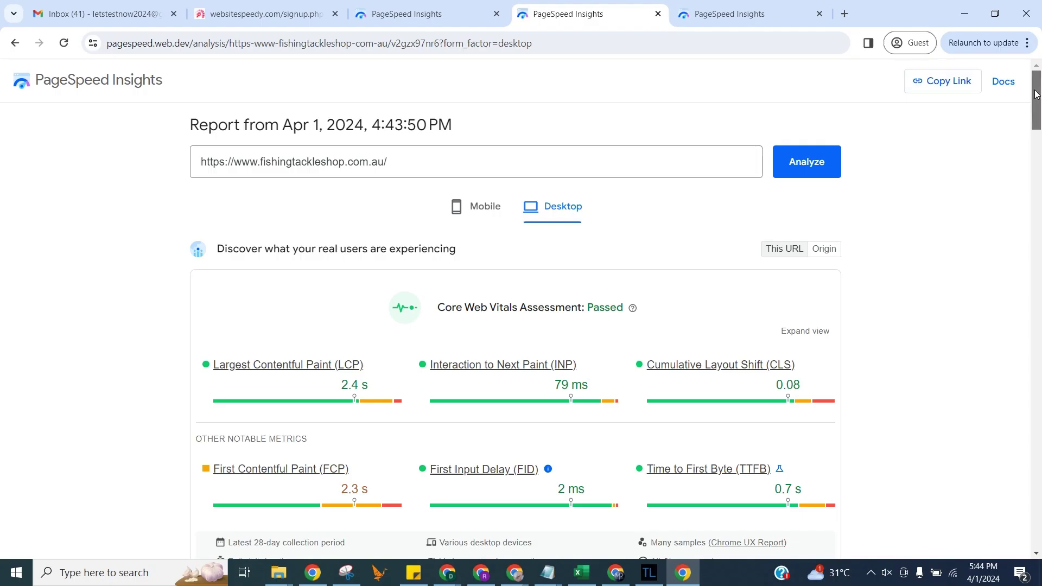
left_click_drag(1037, 94, 1037, 175)
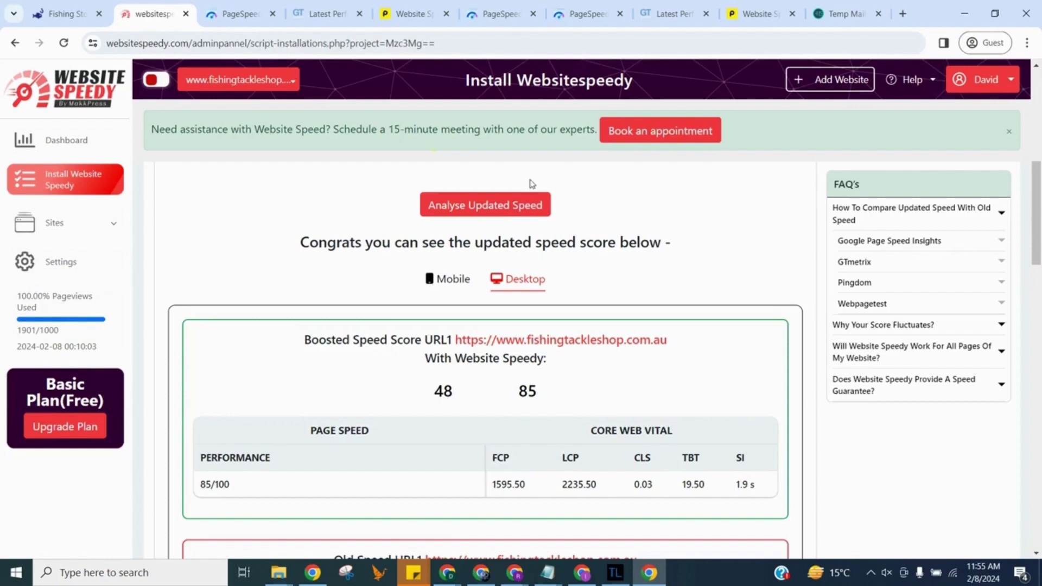
Step: Expand the Sites list in the sidebar while the boosted results stay displayed
left_click(115, 228)
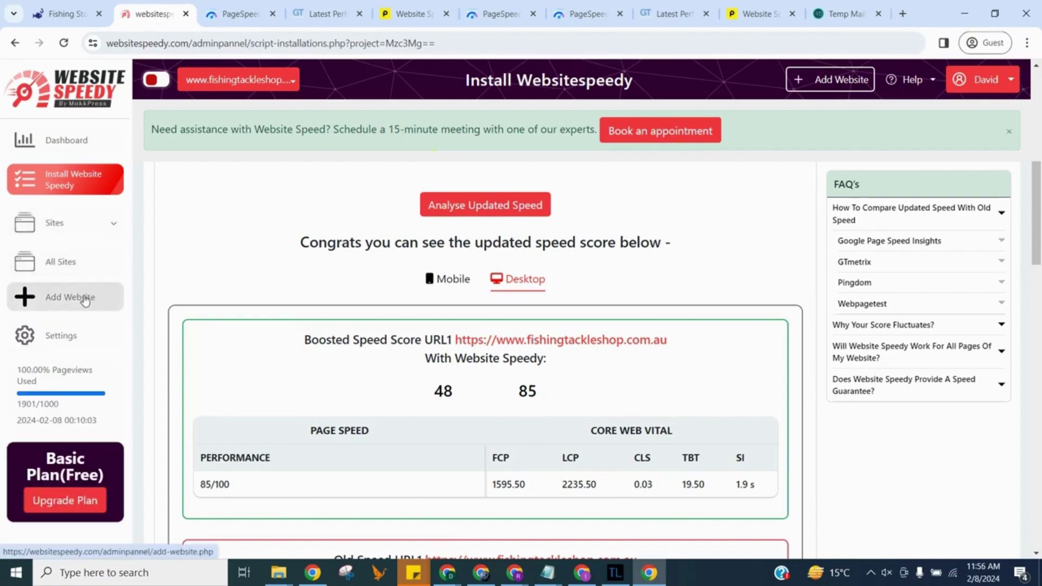